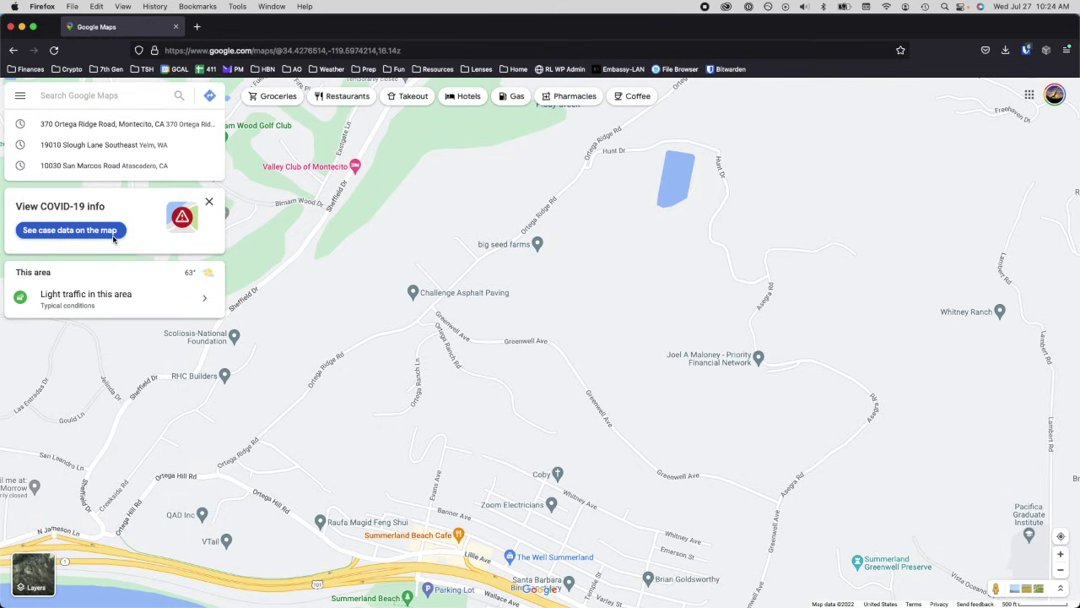
Go to the saved maps list under Your places and create a new custom map
left_click(21, 96)
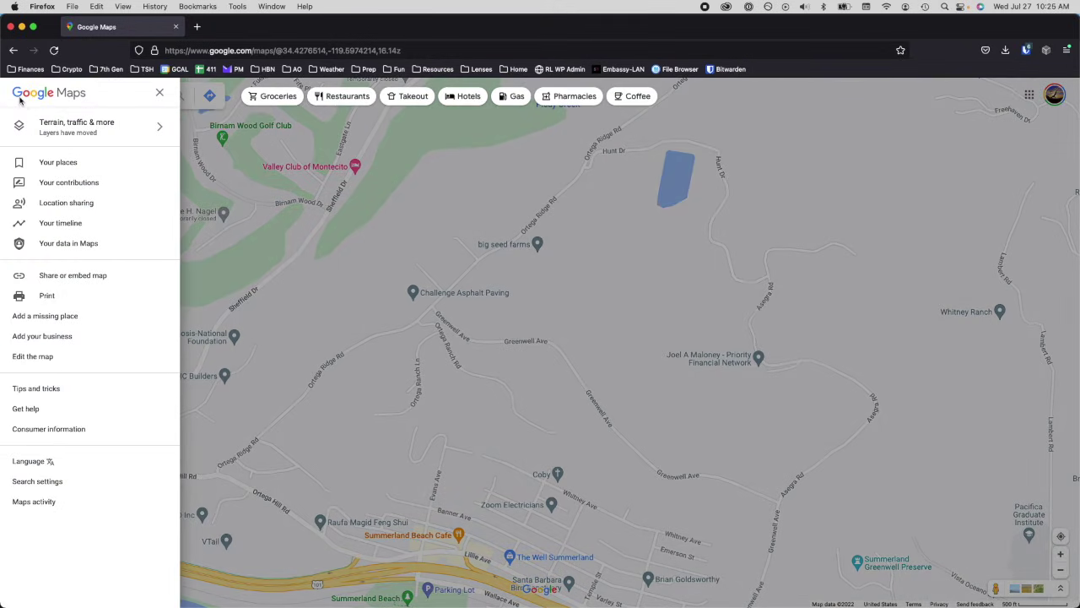
left_click(62, 166)
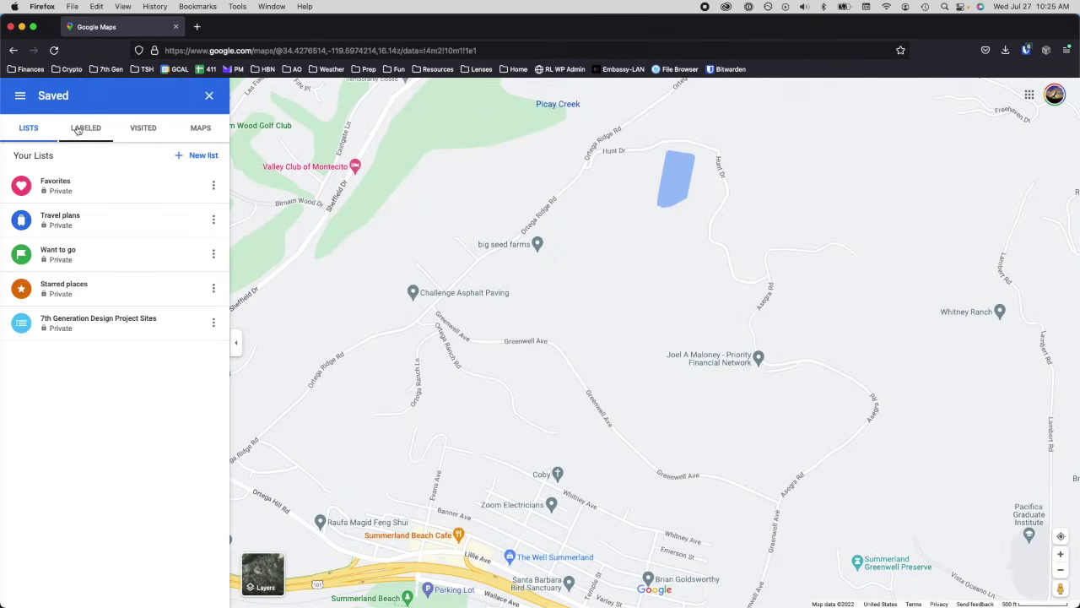
left_click(200, 128)
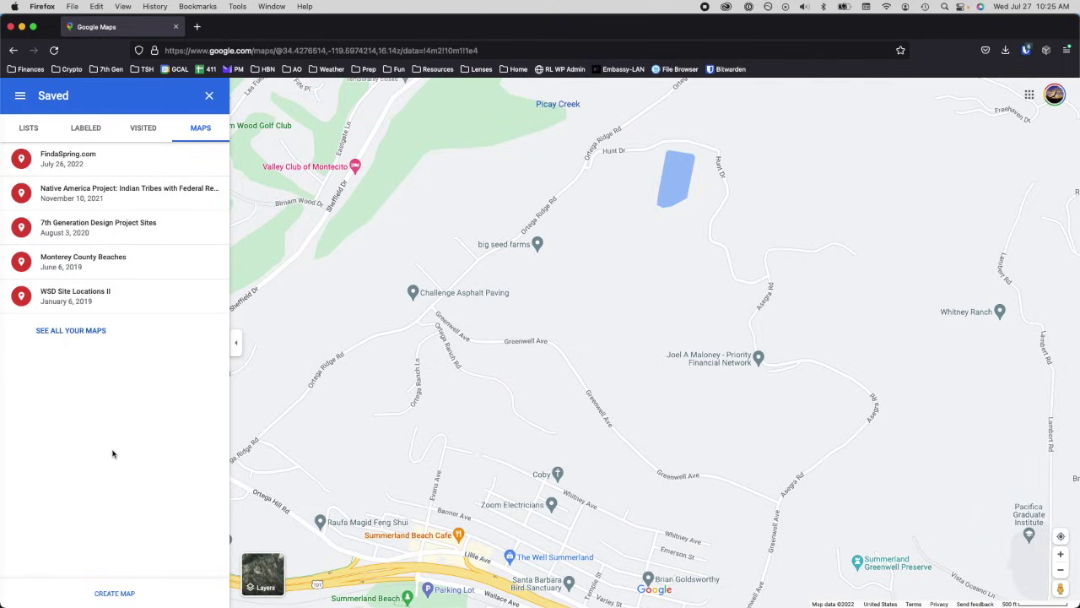
left_click(120, 595)
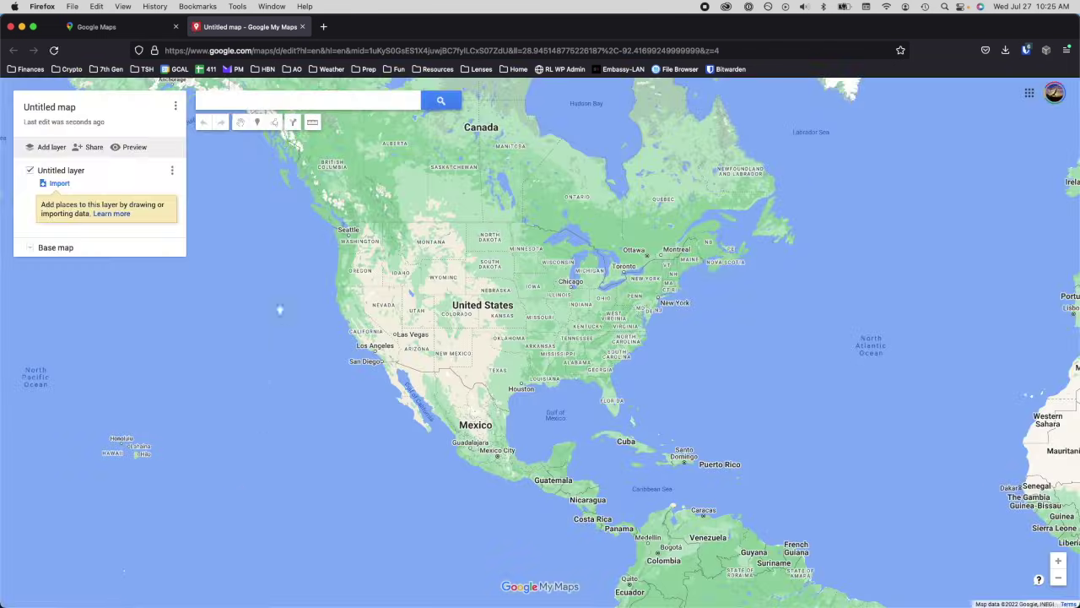
left_click(227, 99)
type("370 Orte")
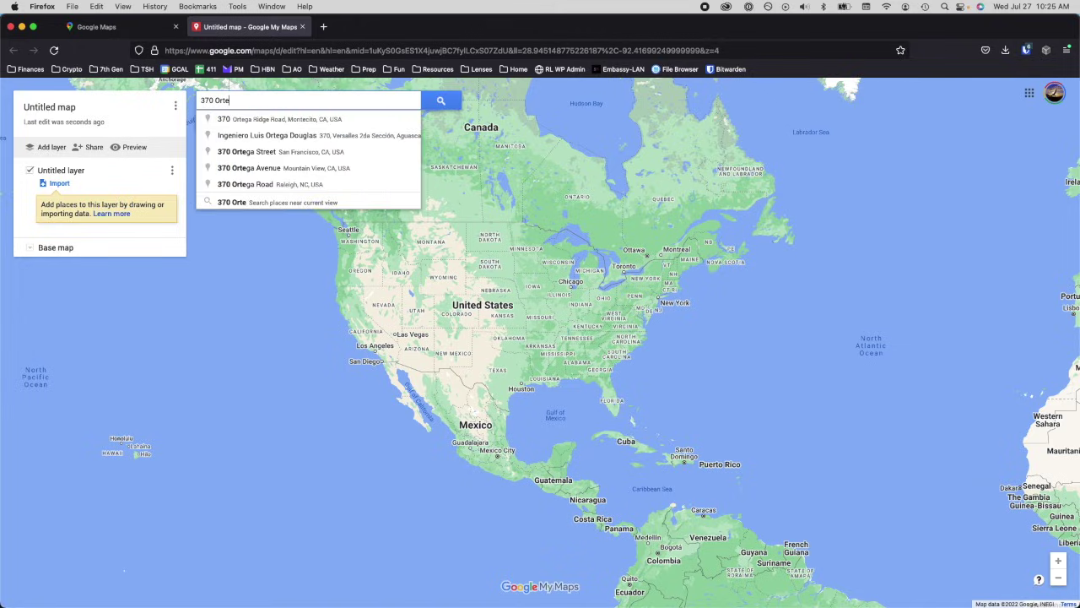
left_click(265, 119)
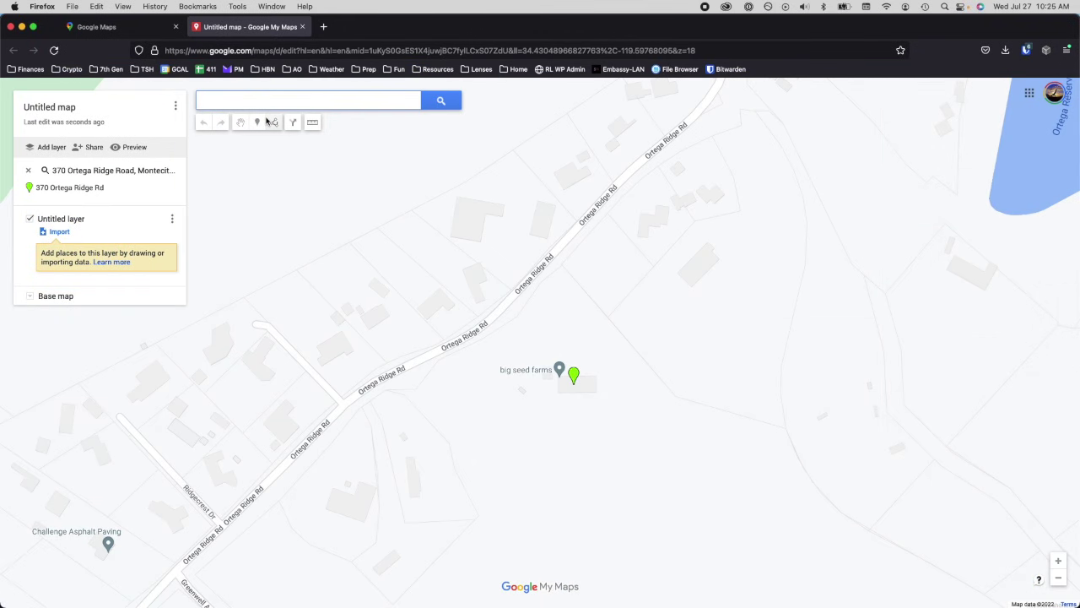
left_click_drag(513, 447, 441, 265)
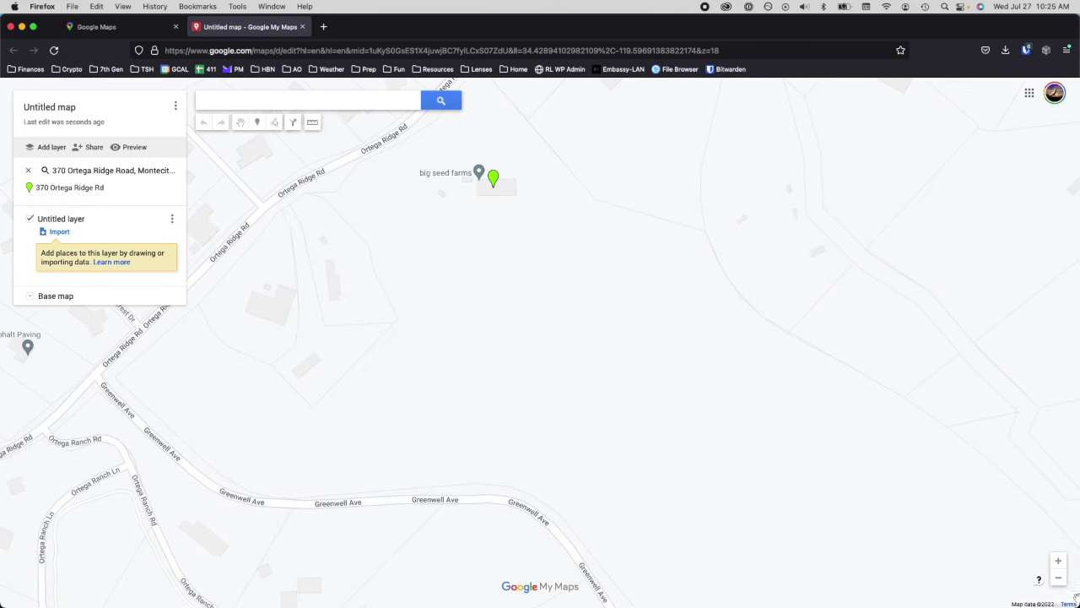
left_click(1058, 582)
left_click_drag(682, 393, 641, 303)
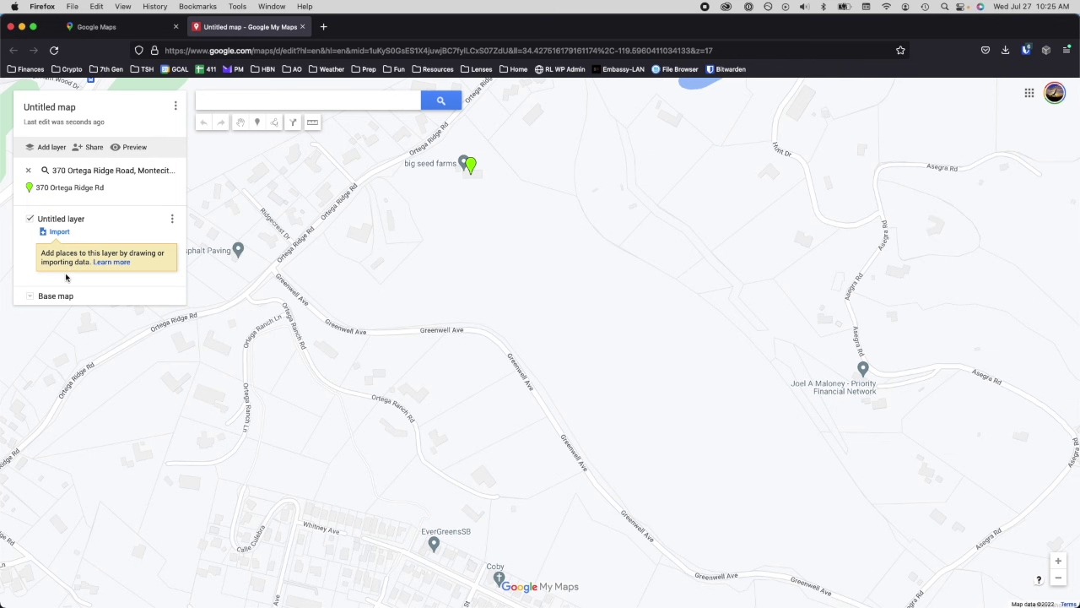
left_click(47, 296)
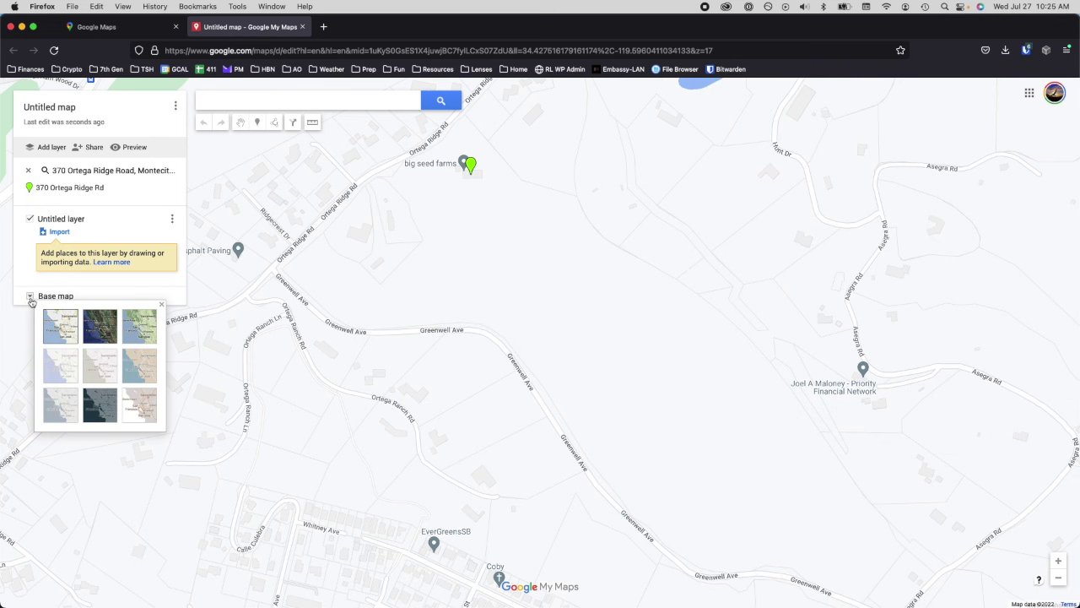
Switch the base map to Satellite imagery
left_click(101, 329)
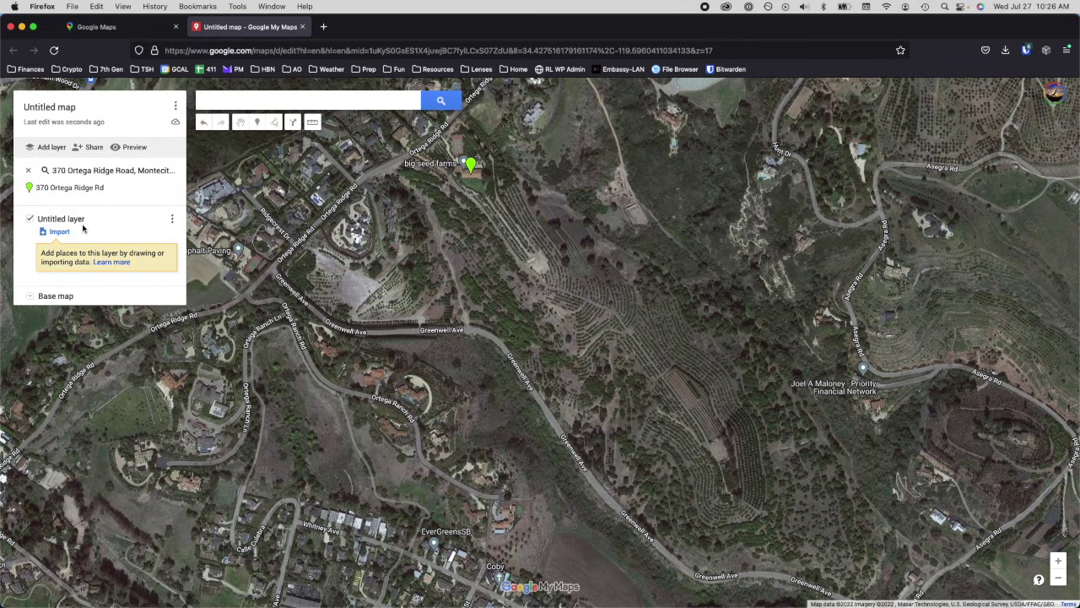
left_click(275, 123)
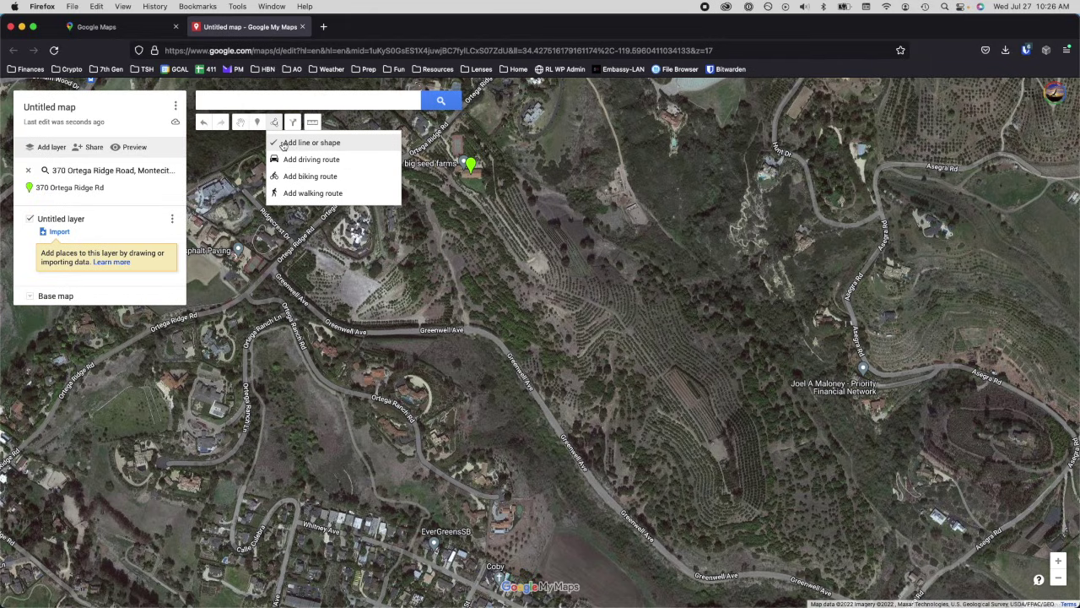
Start the boundary on Ortega Ridge Rd and trace it east along Greenwell Ave
left_click(287, 142)
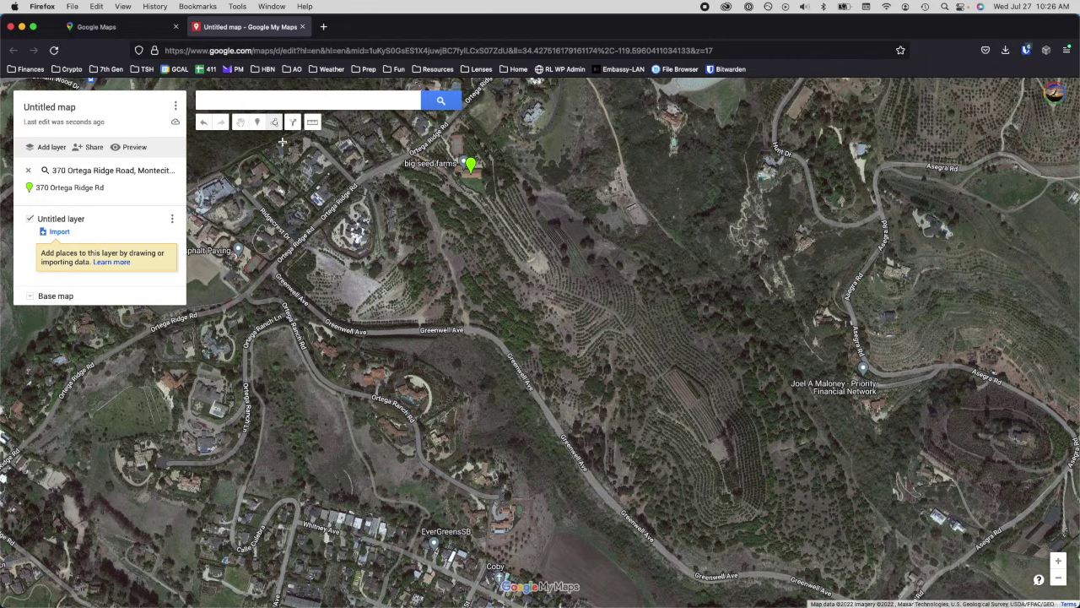
left_click(356, 183)
left_click(274, 270)
left_click(337, 326)
left_click(381, 333)
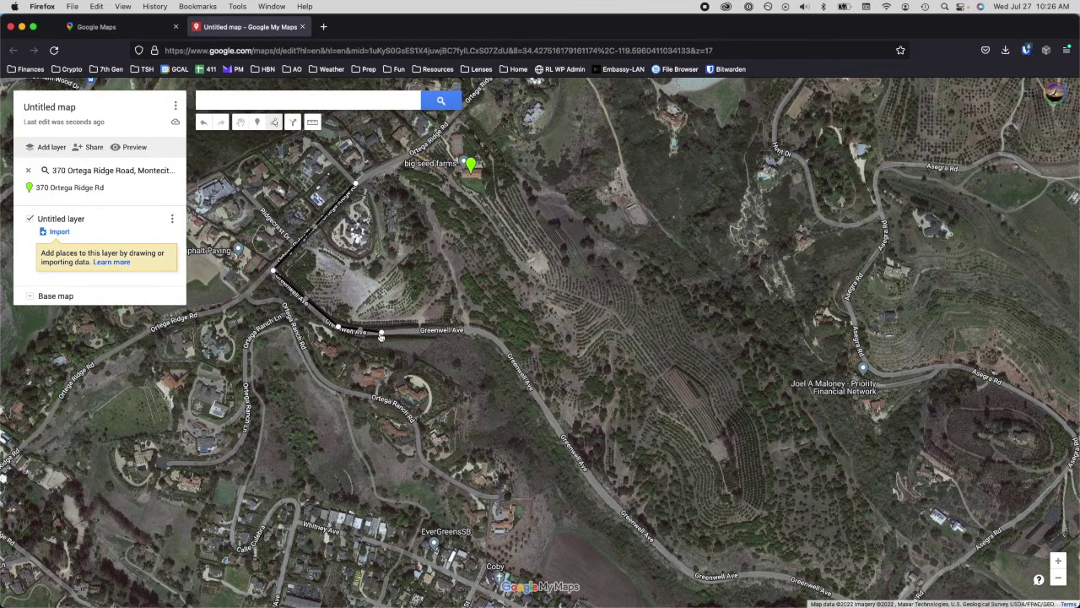
left_click(470, 327)
left_click(509, 347)
left_click(588, 473)
left_click(672, 555)
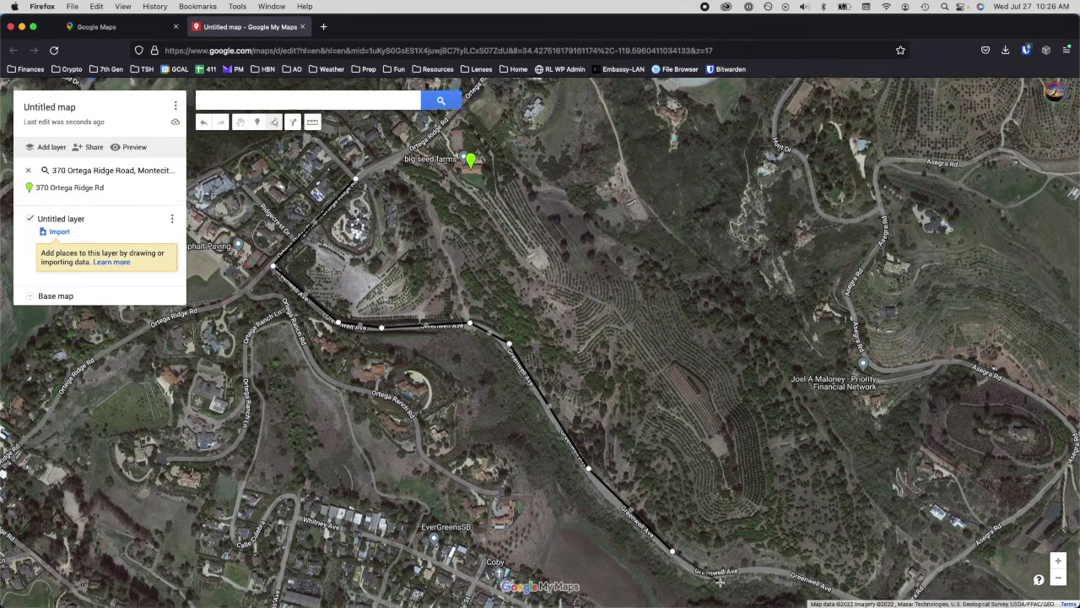
left_click(700, 552)
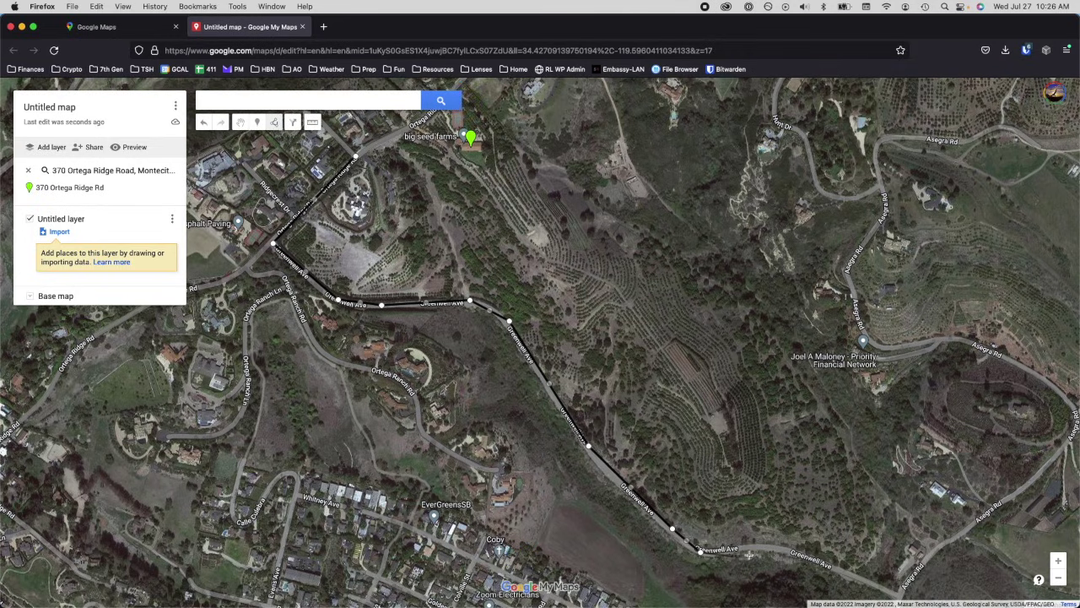
left_click(769, 547)
left_click(862, 577)
Continue past the Asegra Rd junction, across the hillside and north end, closing at the start
left_click(900, 532)
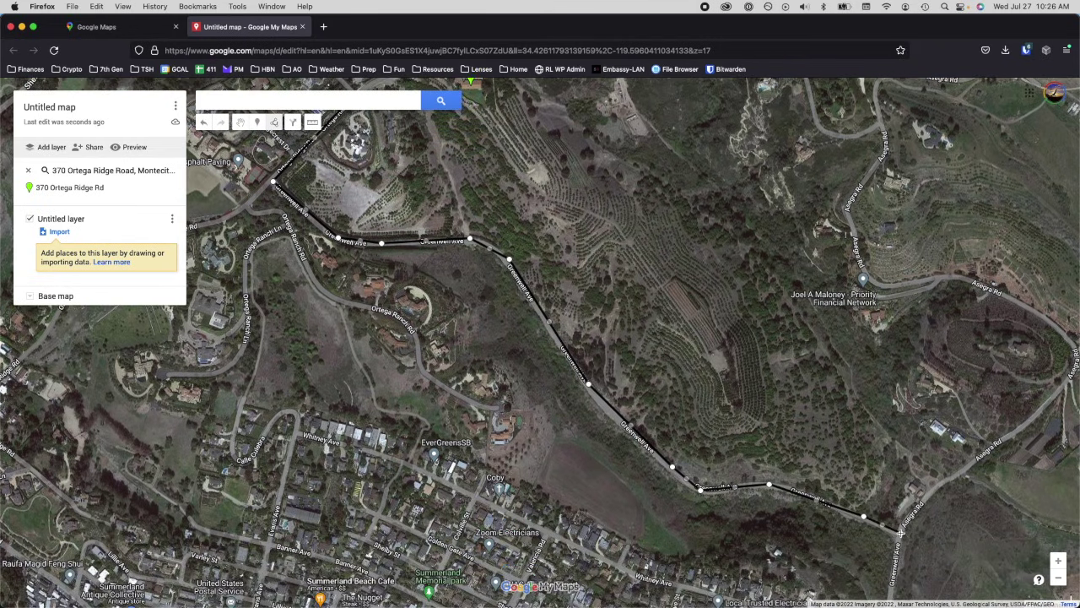
left_click(935, 429)
left_click(834, 278)
left_click(667, 141)
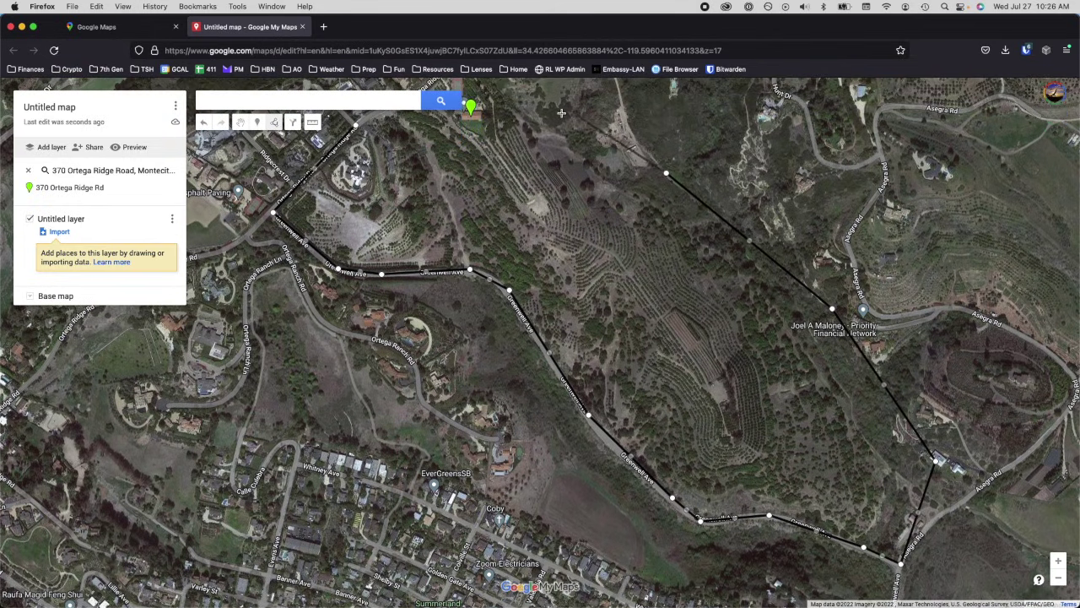
left_click(549, 93)
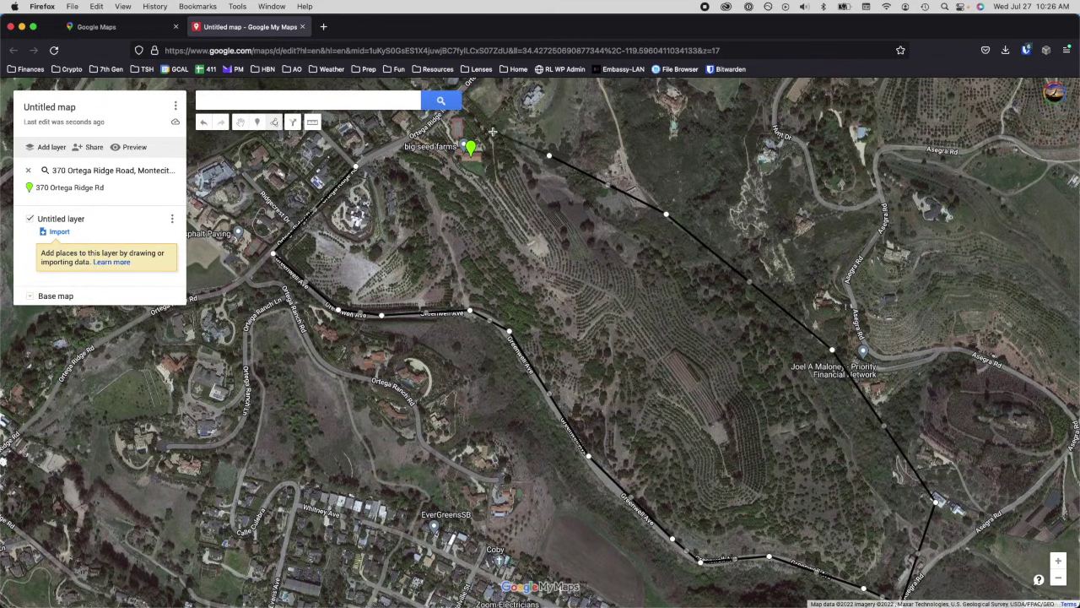
left_click(509, 132)
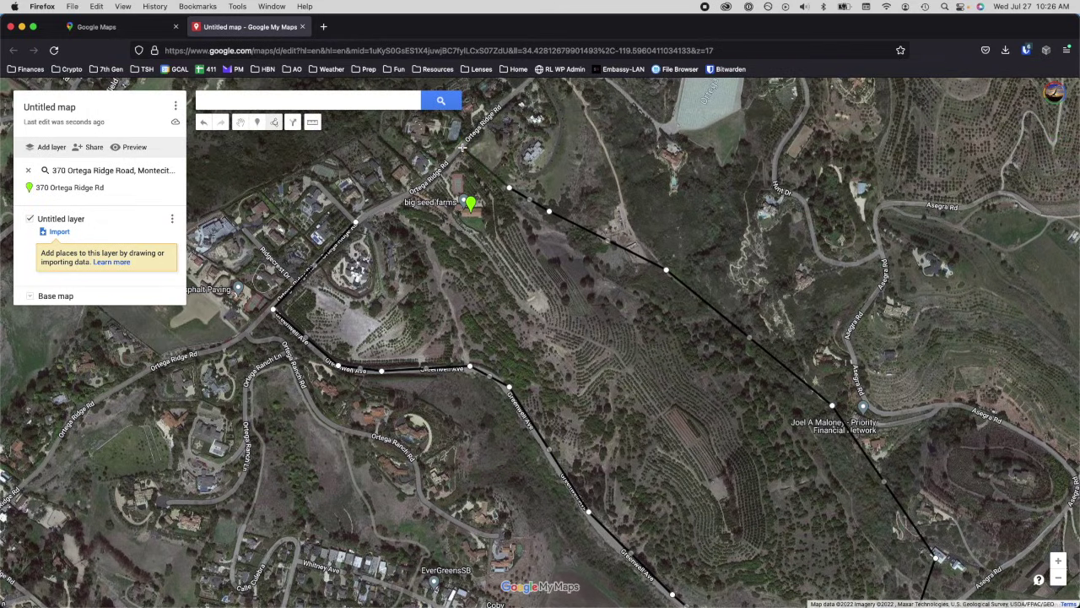
left_click(466, 141)
left_click(414, 190)
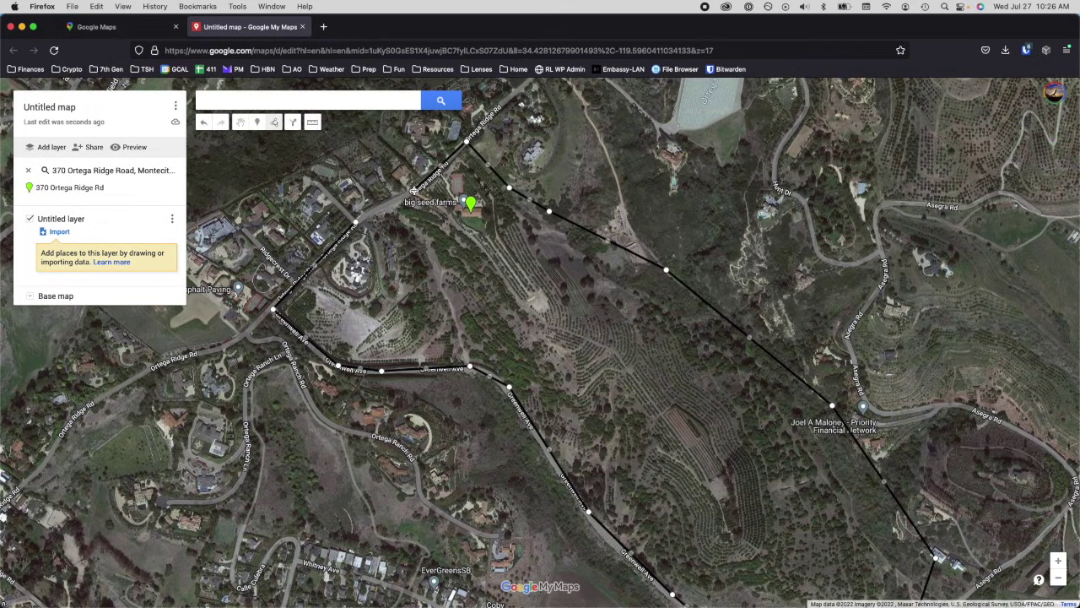
left_click(355, 223)
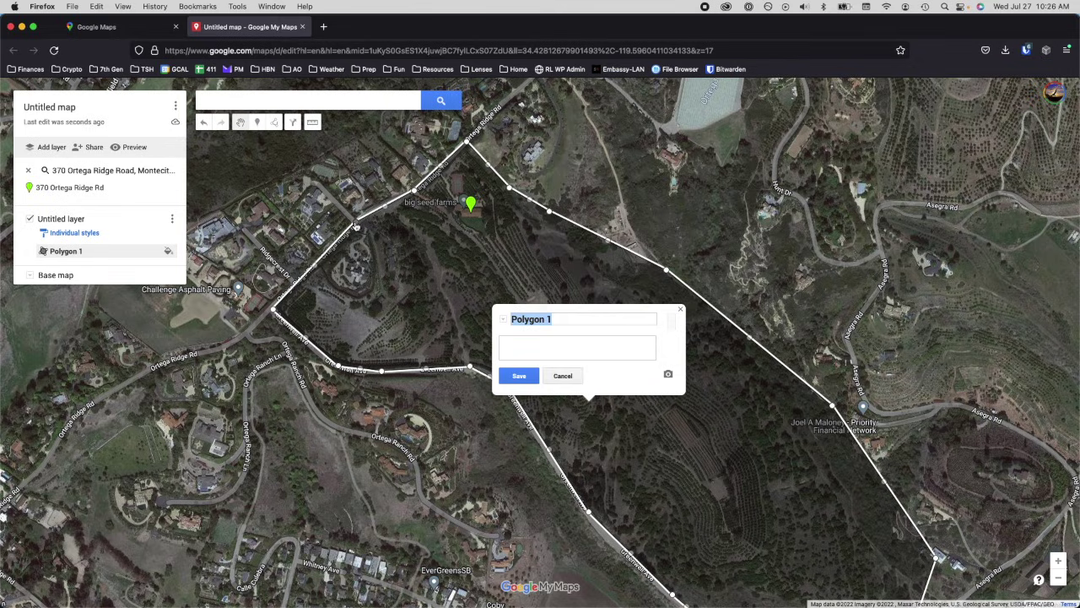
Title the polygon '3700RR Property Boundary' and rename its layer '3700RR Boundary'
type("3700RR Property Boundary")
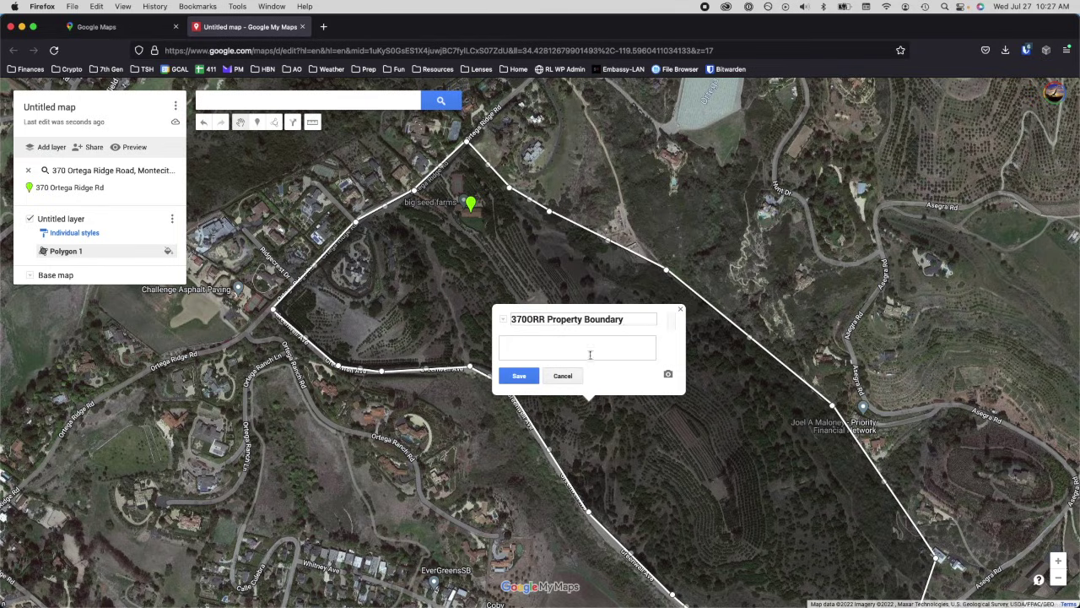
left_click(519, 375)
left_click(77, 219)
type("3")
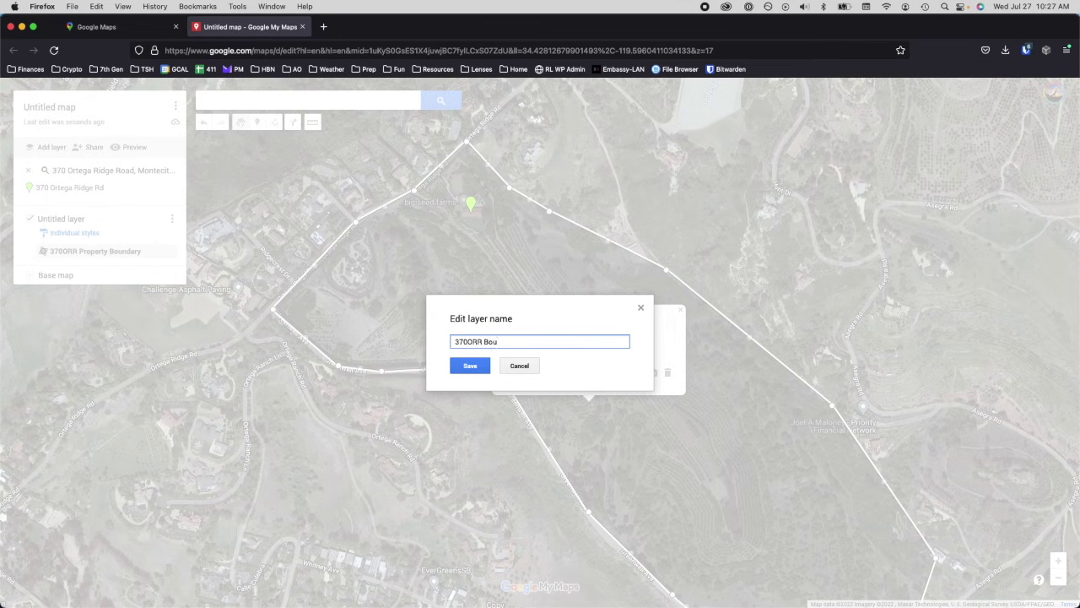
type("700RR Boundary")
left_click(456, 364)
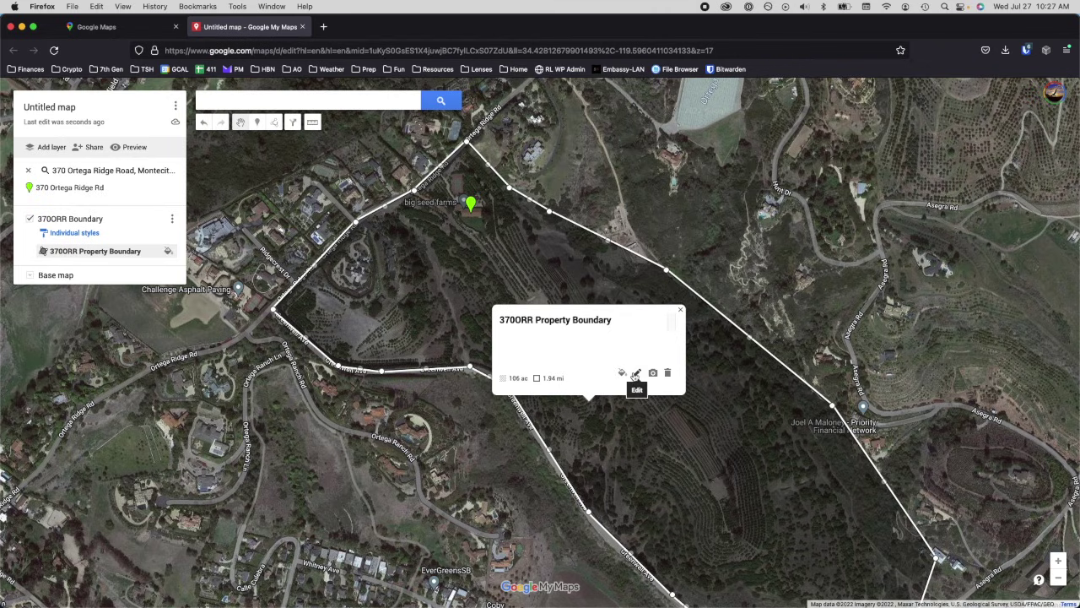
Export the layer to KML, download 370ORR Boundary.kml, and open it in Google Earth Pro
left_click(172, 219)
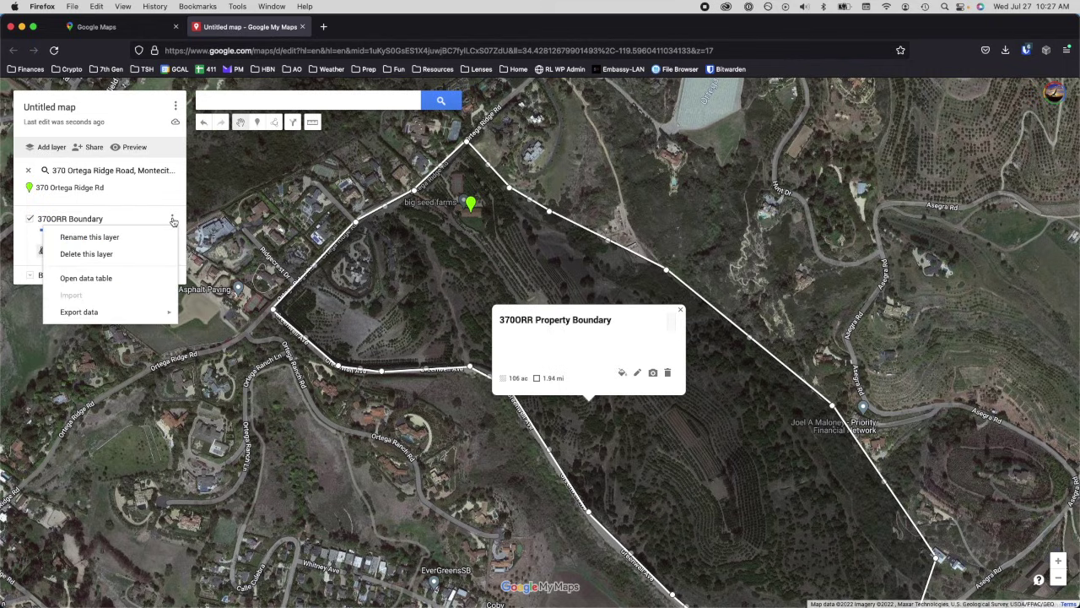
mouse_move(144, 319)
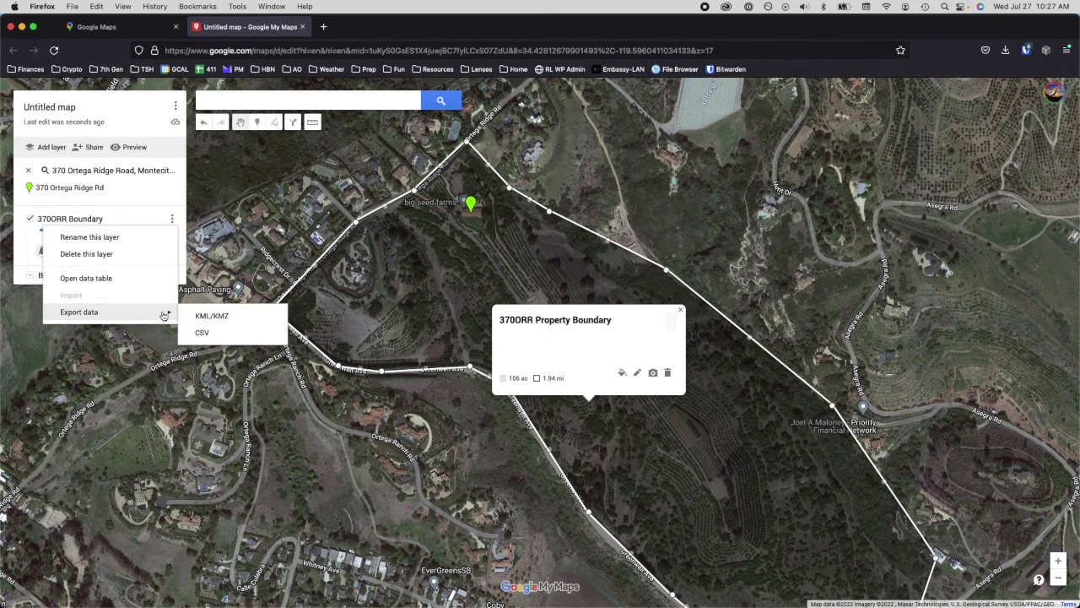
left_click(193, 315)
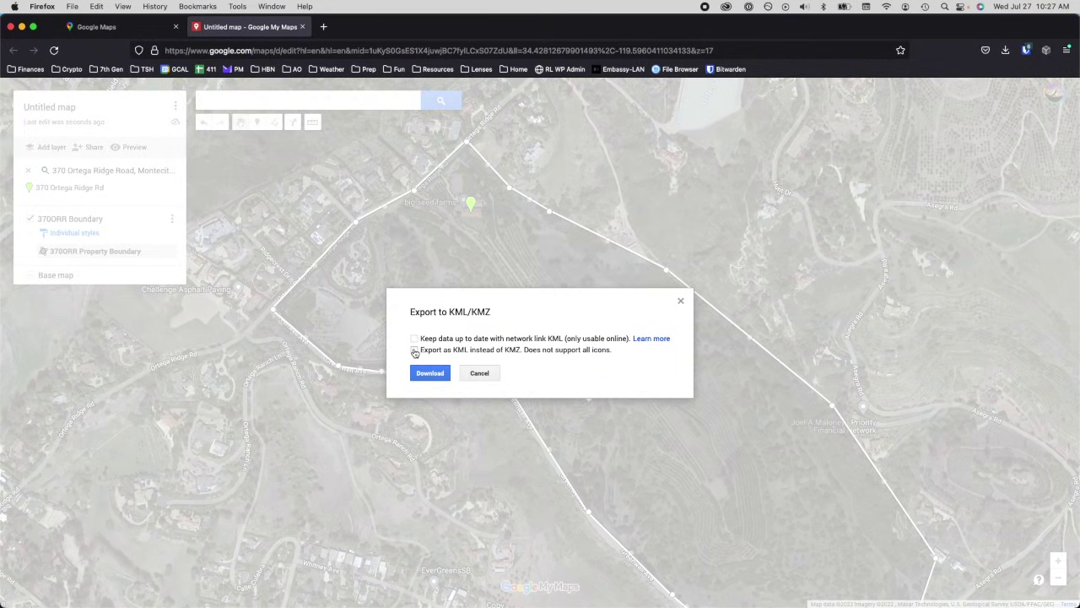
left_click(432, 373)
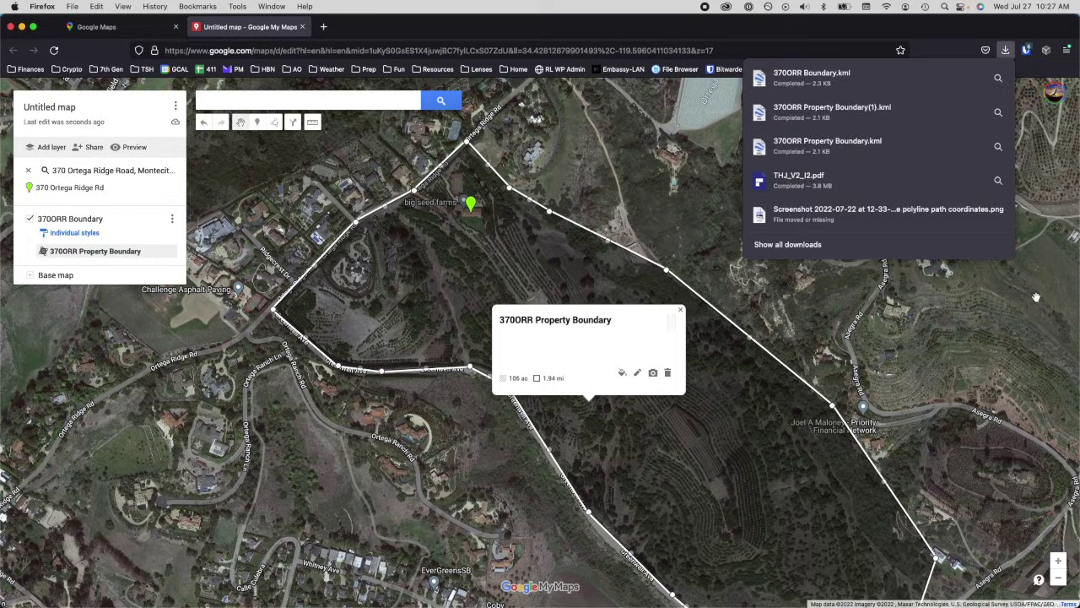
left_click(813, 77)
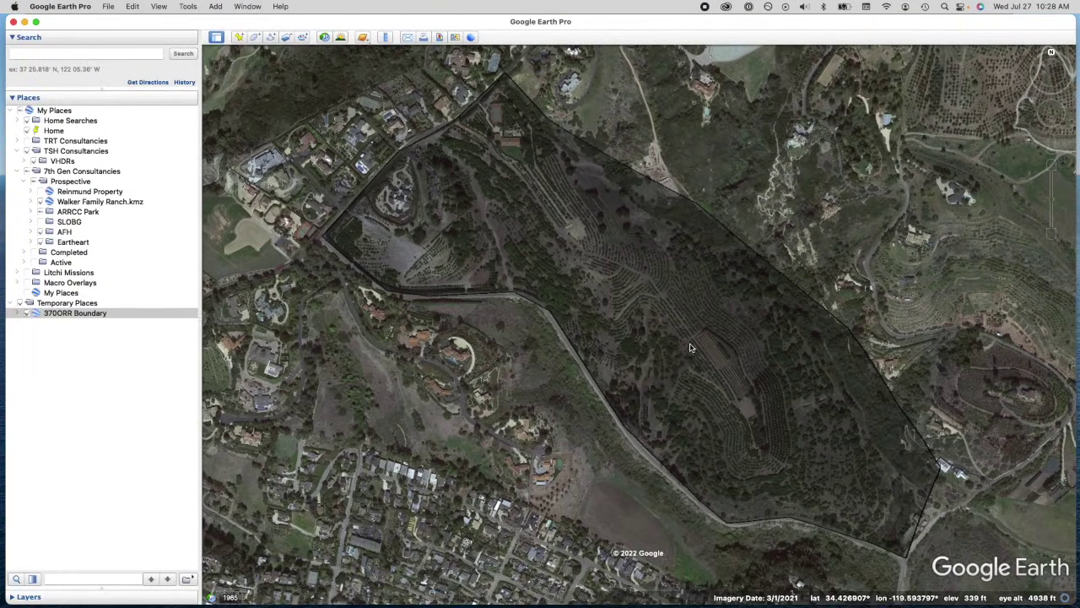
Centre the view on the imported polygon and bring up the 370ORR Boundary item's options
left_click_drag(690, 346, 651, 326)
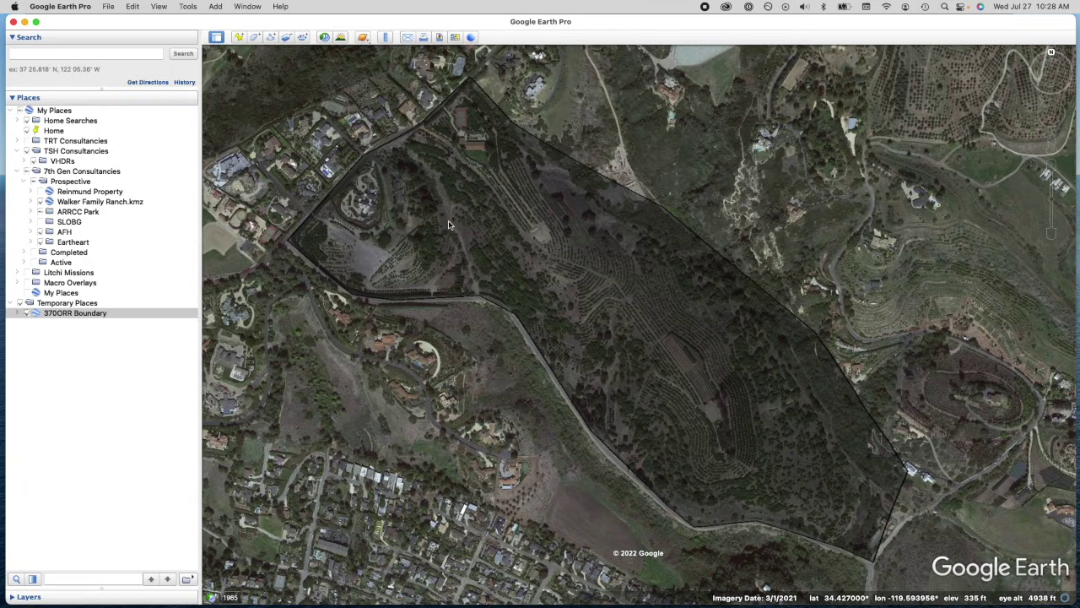
right_click(83, 314)
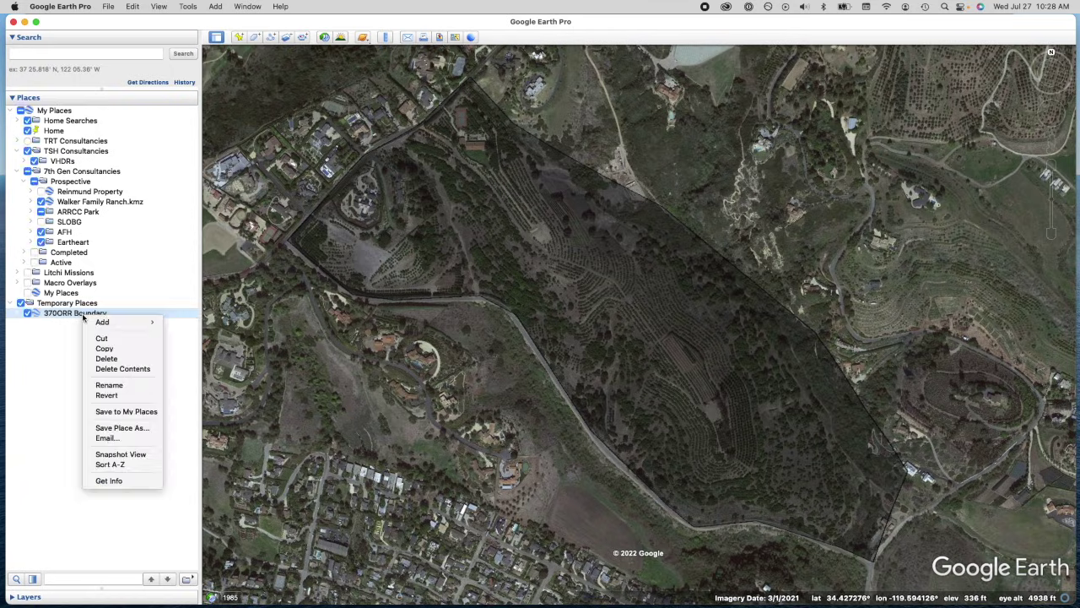
Style 370ORR Boundary as an outlined, unfilled area with a white line of width 1.7
left_click(108, 481)
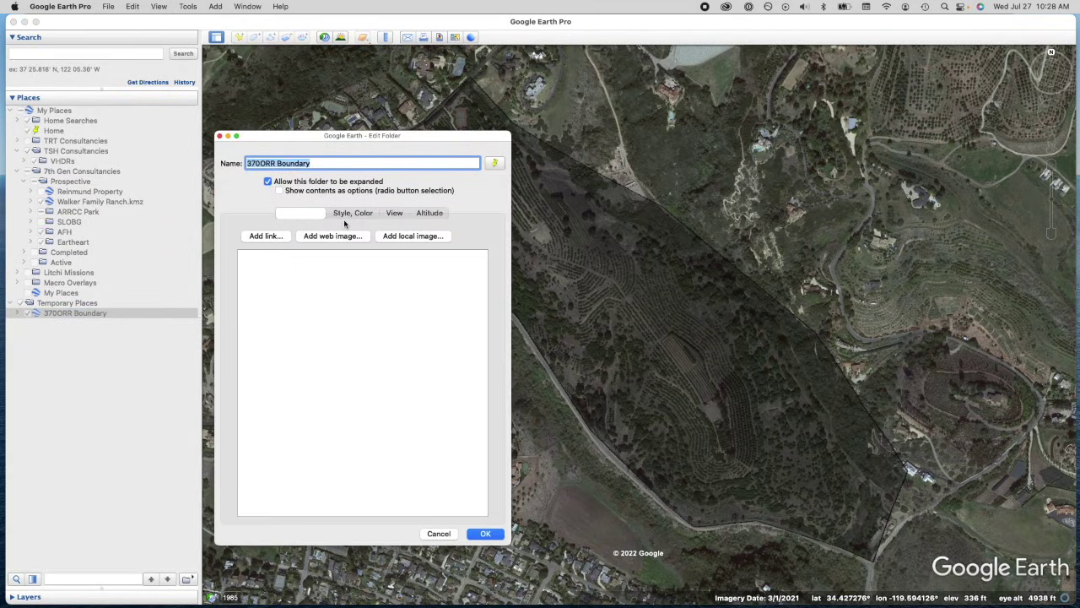
left_click(345, 214)
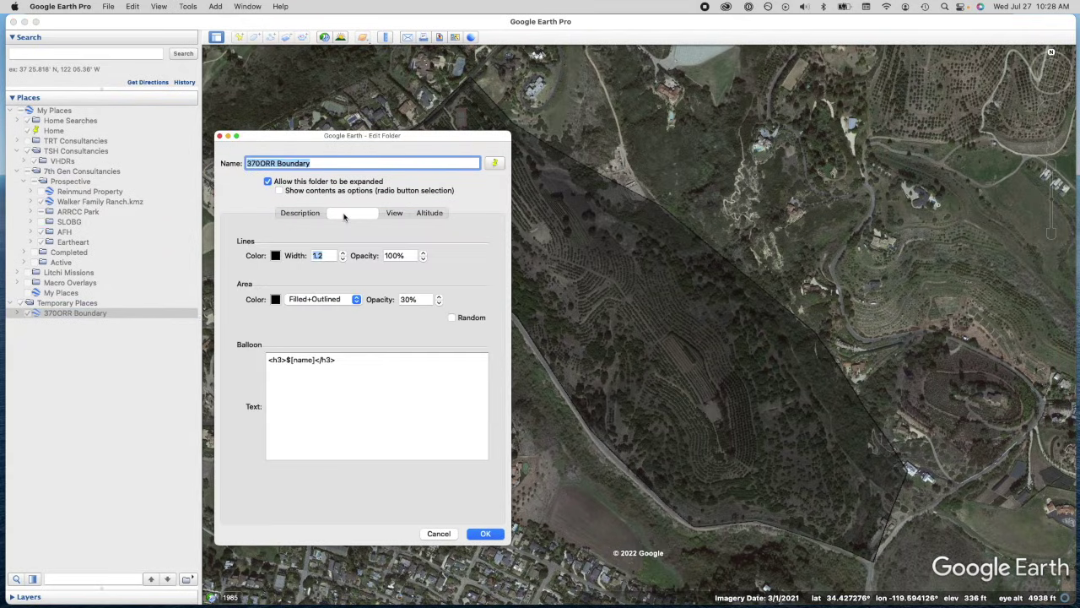
left_click(344, 300)
left_click(333, 289)
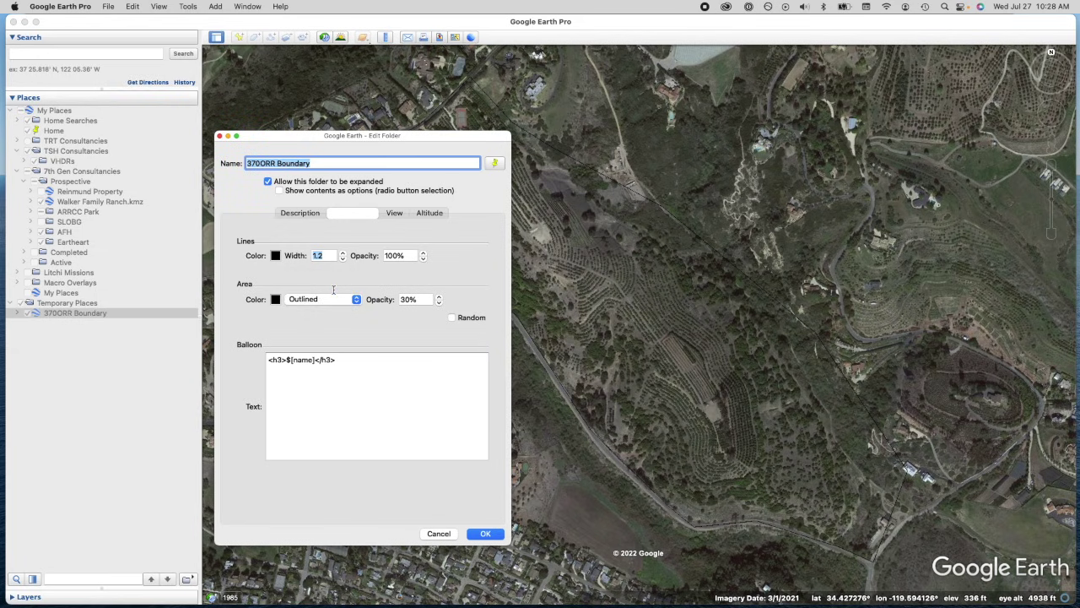
left_click(275, 255)
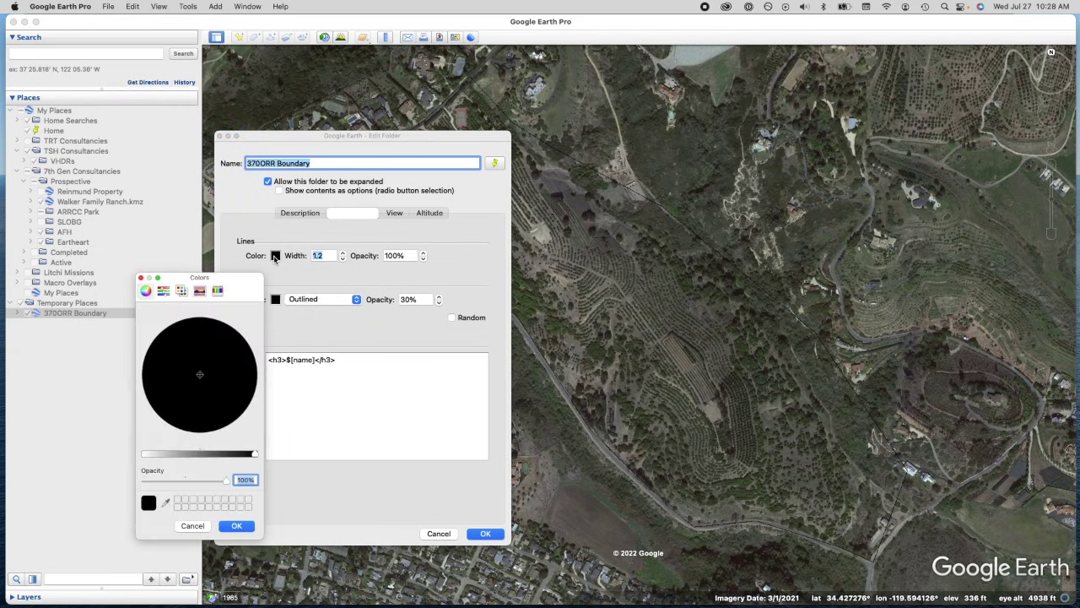
left_click_drag(169, 453, 125, 450)
left_click(240, 526)
left_click(343, 252)
left_click(343, 253)
left_click(486, 533)
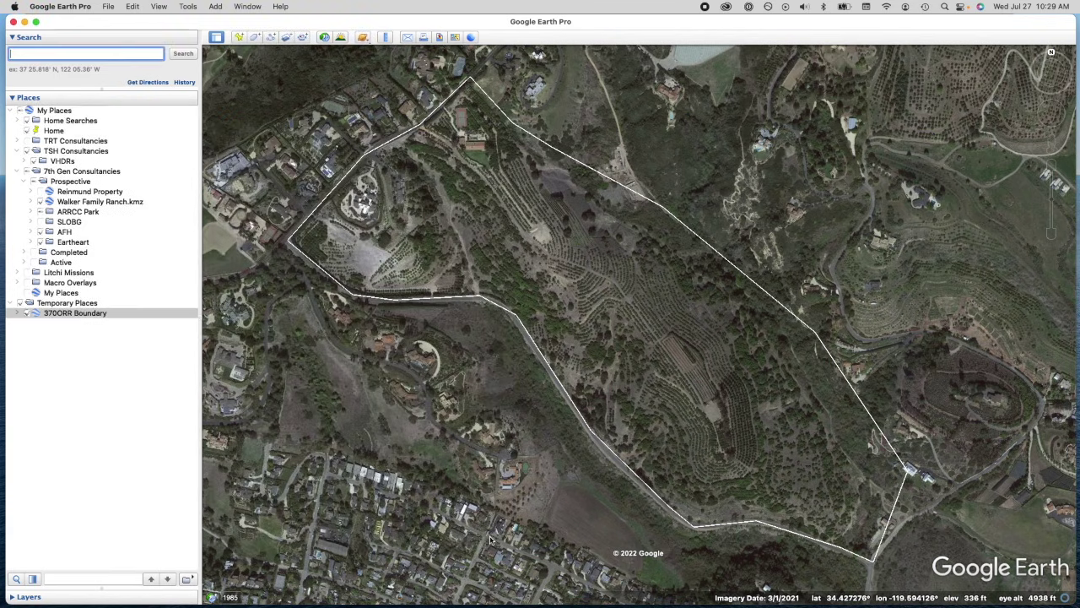
Tilt, zoom and rotate the 3D view to inspect the white outline around the hillside property
left_click_drag(678, 377, 686, 551)
scroll(712, 420, "up", 5)
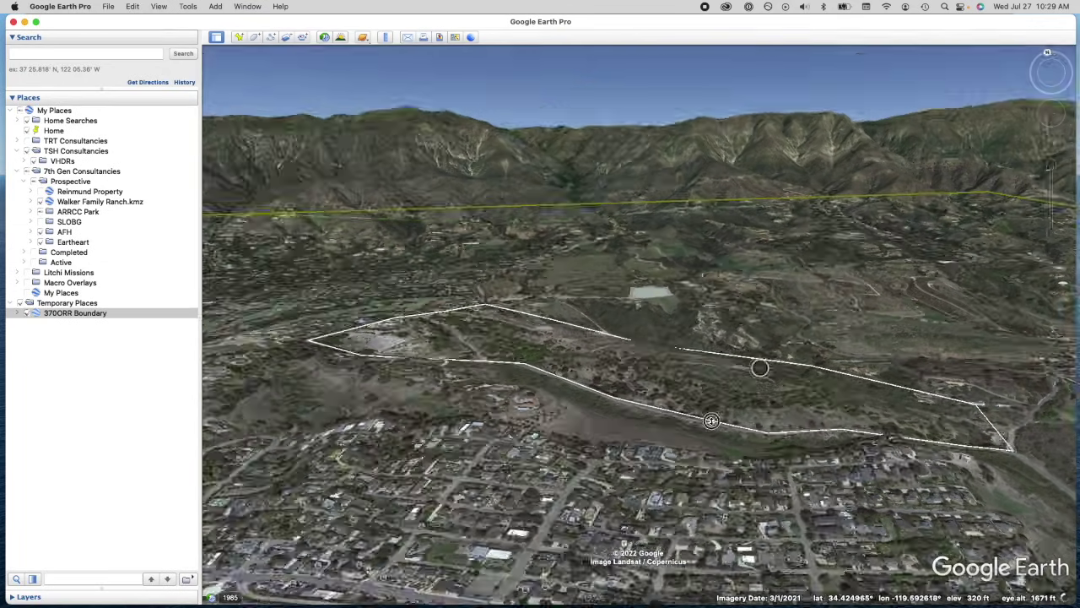
left_click_drag(711, 419, 731, 177)
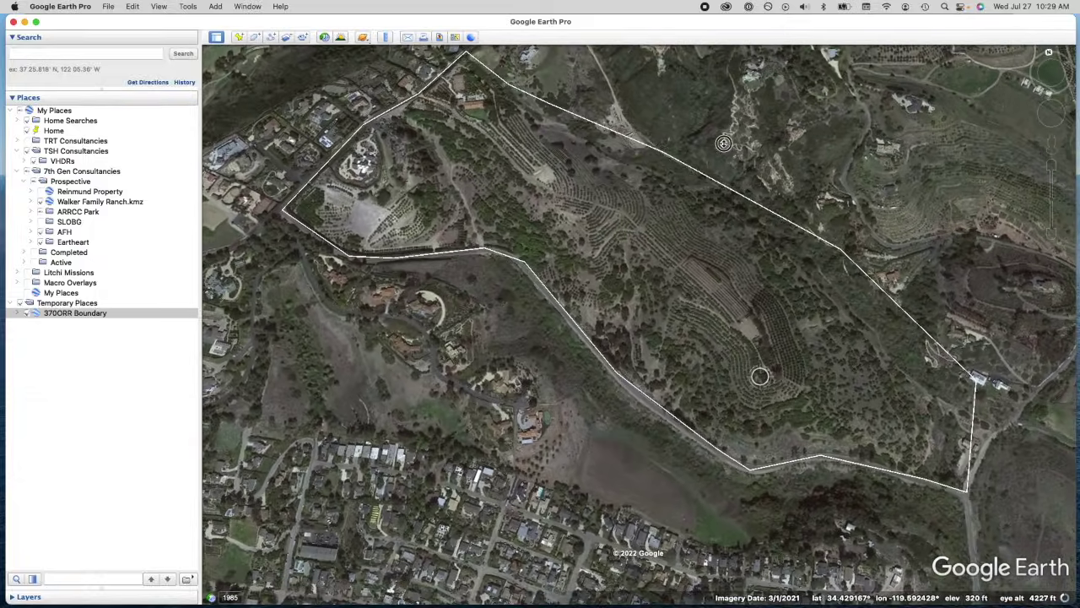